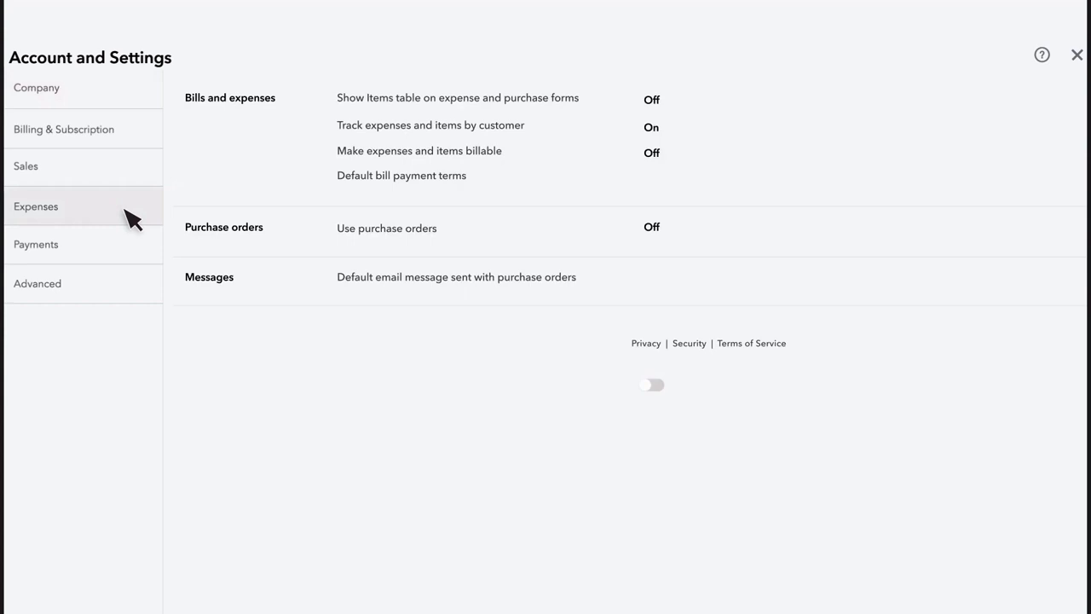
- Turn on the use of purchase orders in the expense settings, save the change, and finish the settings
{"action": "left_click", "coordinate": [271, 228]}
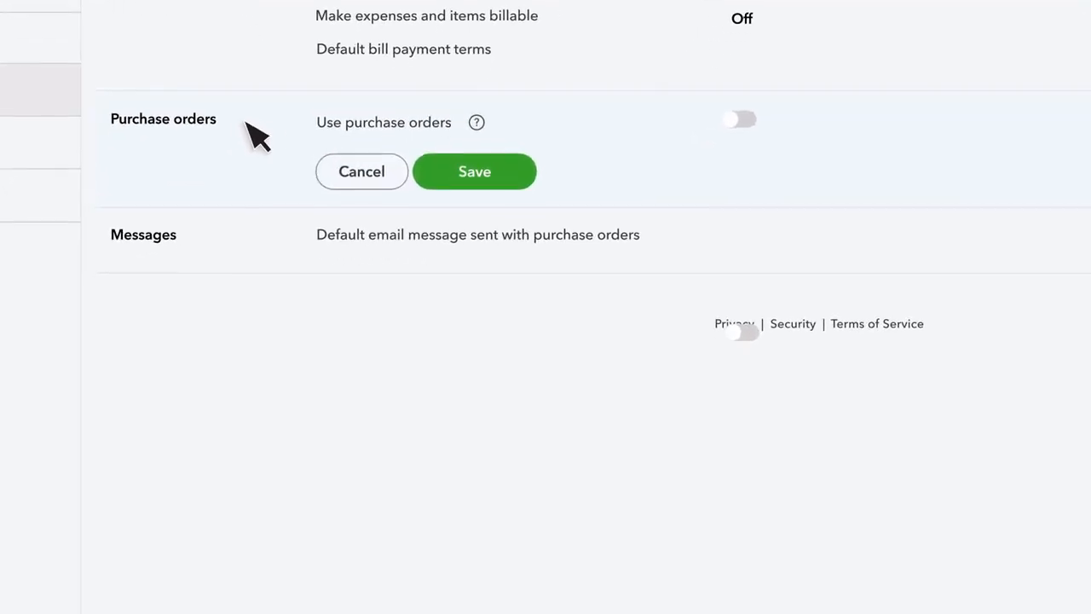
{"action": "left_click", "coordinate": [740, 121]}
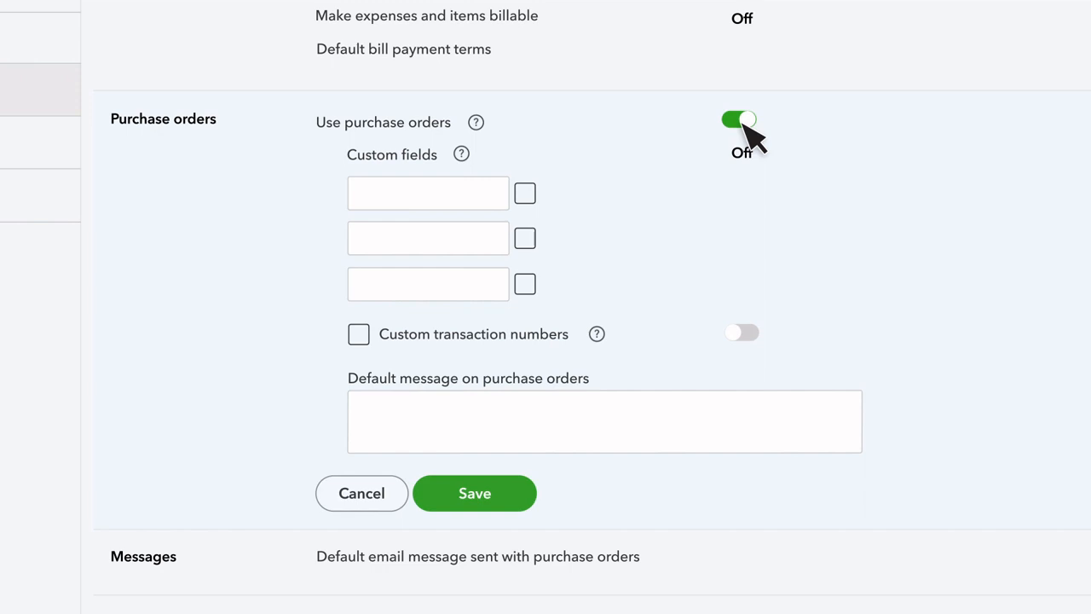
{"action": "left_click", "coordinate": [514, 503]}
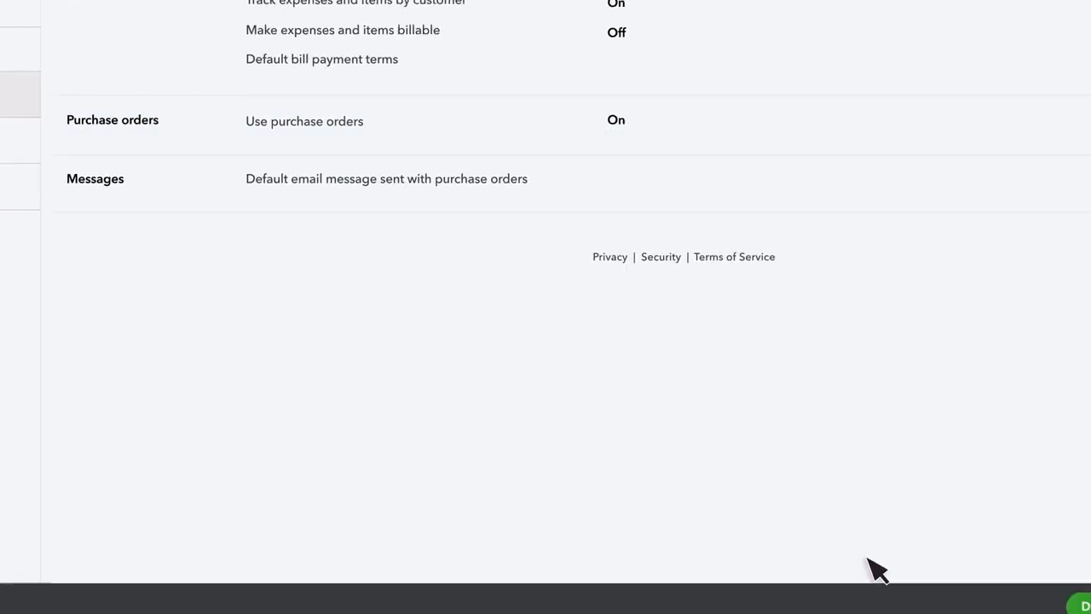
{"action": "left_click", "coordinate": [1079, 604]}
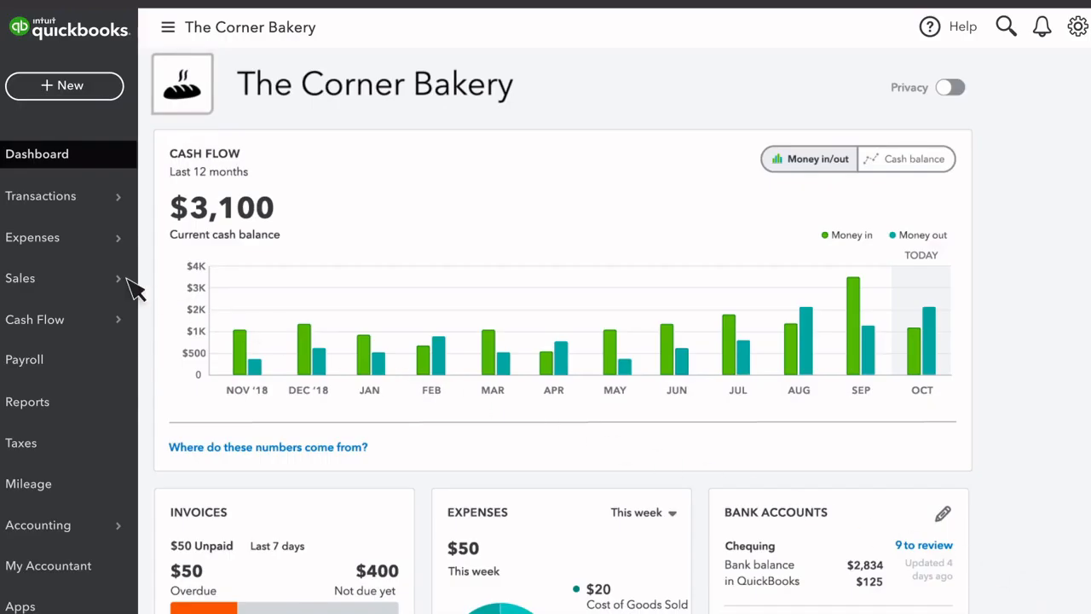
- Go to the Products and Services list and check the actions available for Sheet pan rack
{"action": "mouse_move", "coordinate": [116, 284]}
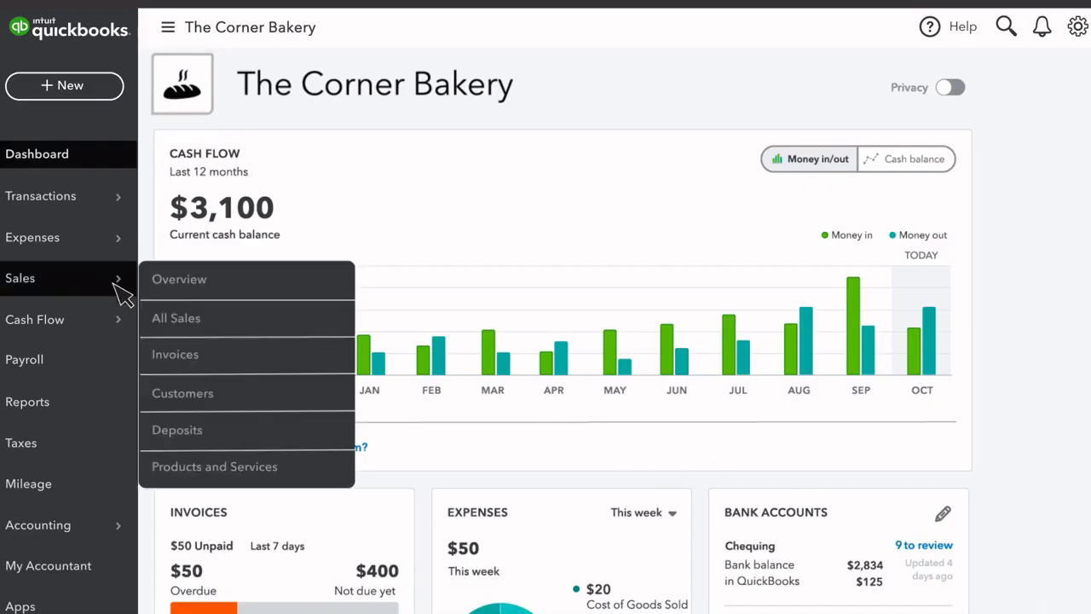
{"action": "left_click", "coordinate": [220, 477]}
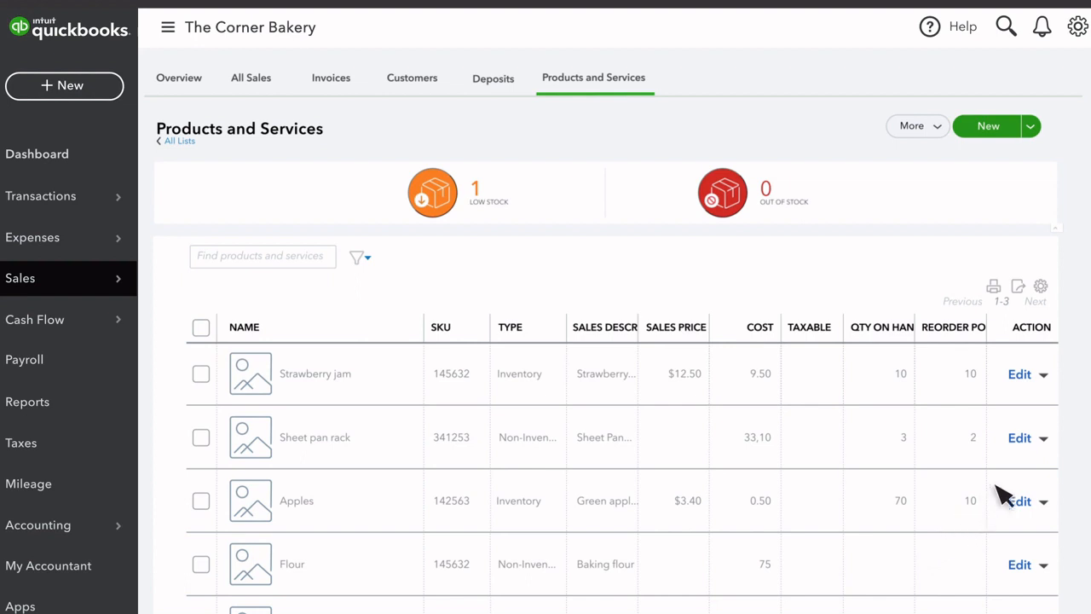
{"action": "left_click", "coordinate": [1043, 438]}
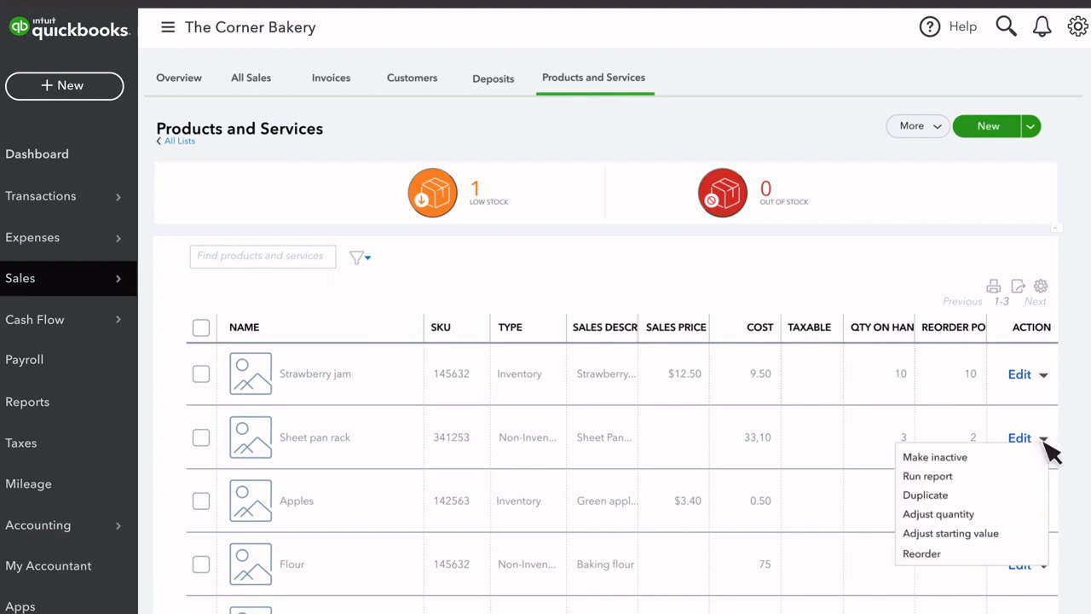
{"action": "left_click", "coordinate": [1013, 554]}
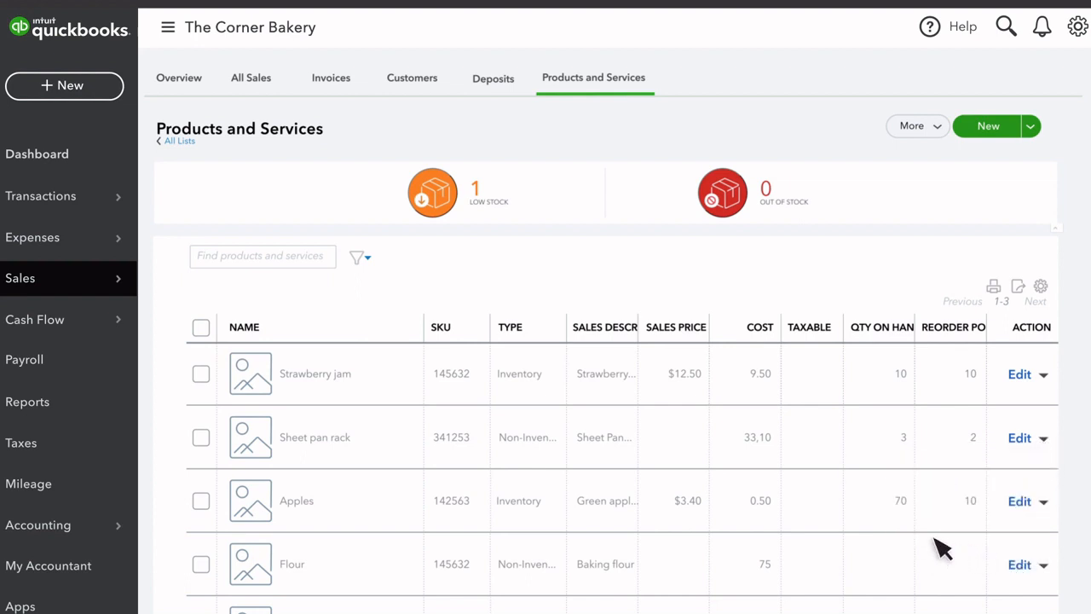
- Select Strawberry jam and Apples and reorder both together on one purchase order
{"action": "left_click", "coordinate": [202, 376]}
{"action": "left_click", "coordinate": [202, 502]}
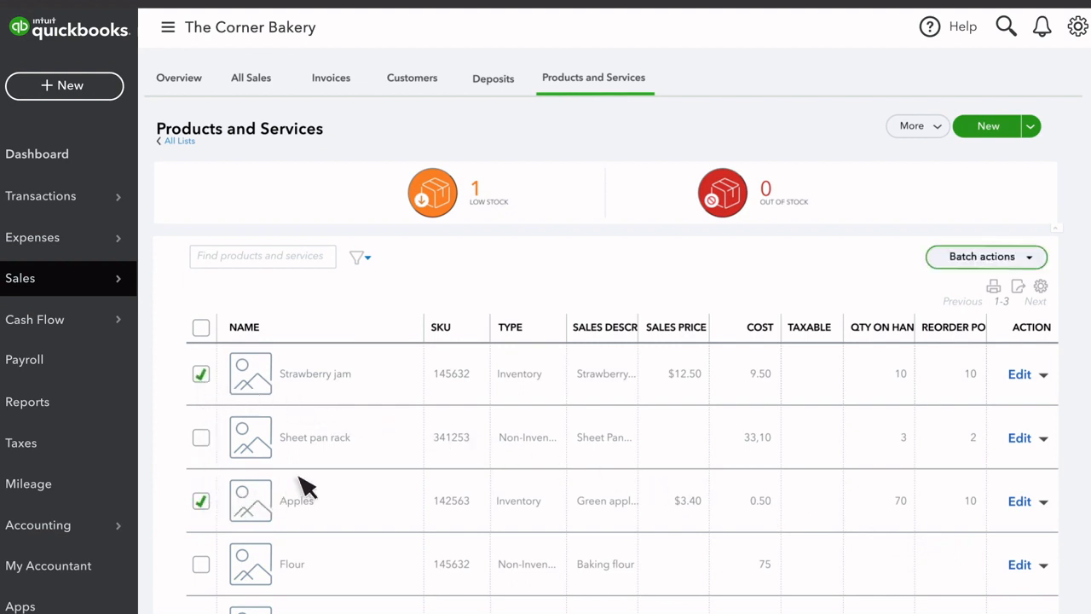
{"action": "left_click", "coordinate": [1031, 259]}
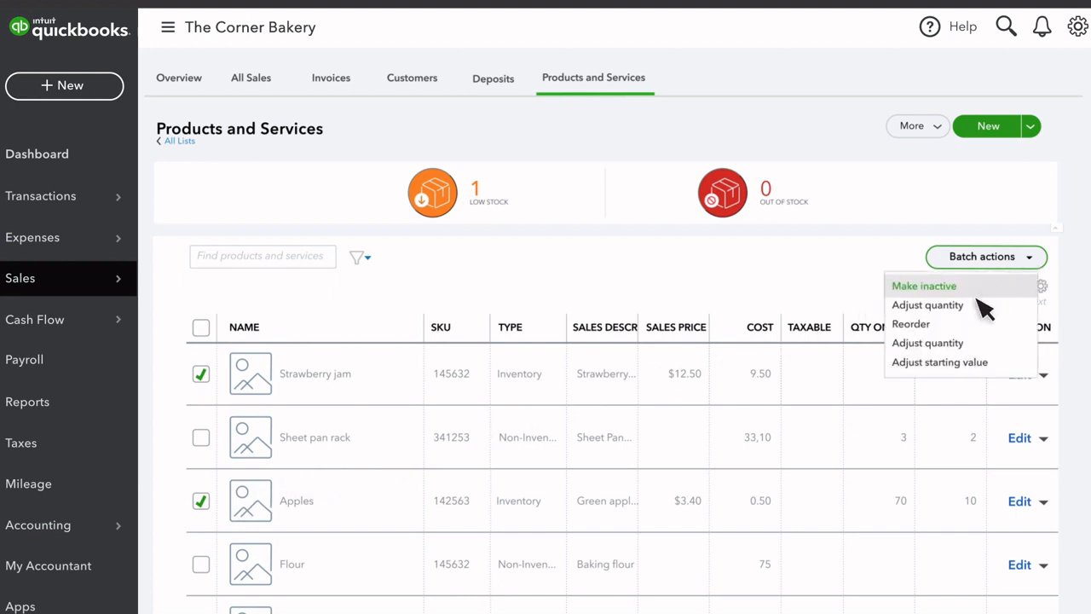
{"action": "left_click", "coordinate": [927, 323]}
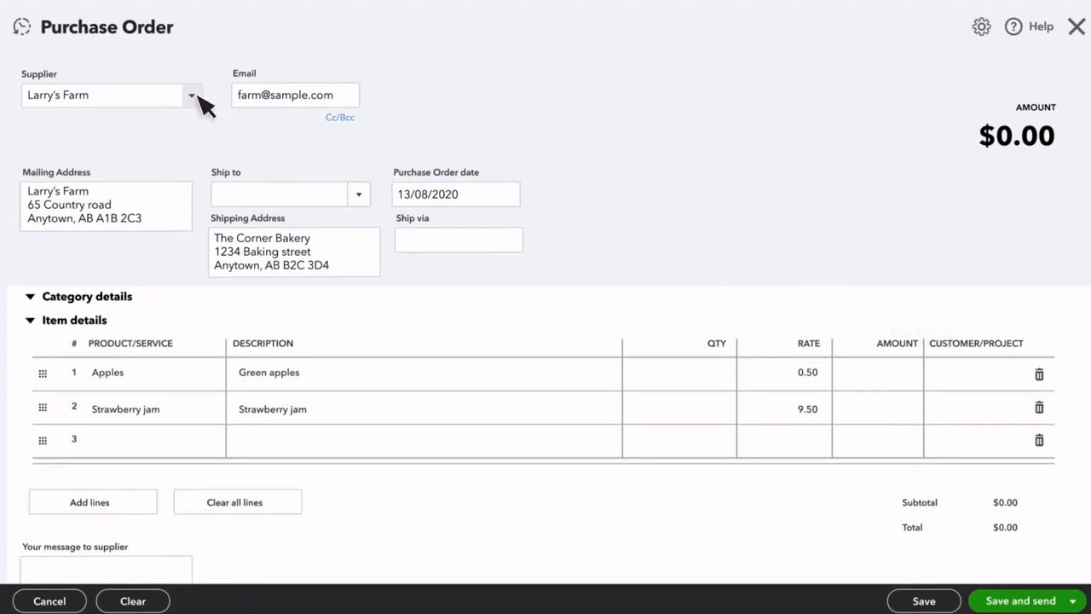
- Check the supplier choices, keep Larry's Farm, and set the order quantities to 100 for Apples and 50 for Strawberry jam
{"action": "left_click", "coordinate": [193, 97]}
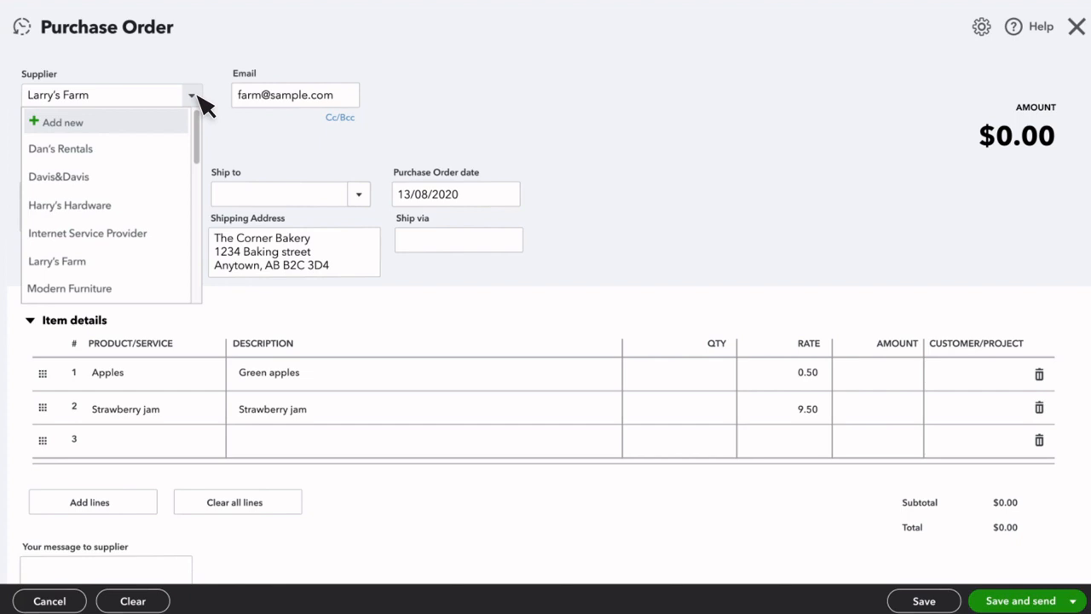
{"action": "left_click", "coordinate": [198, 96]}
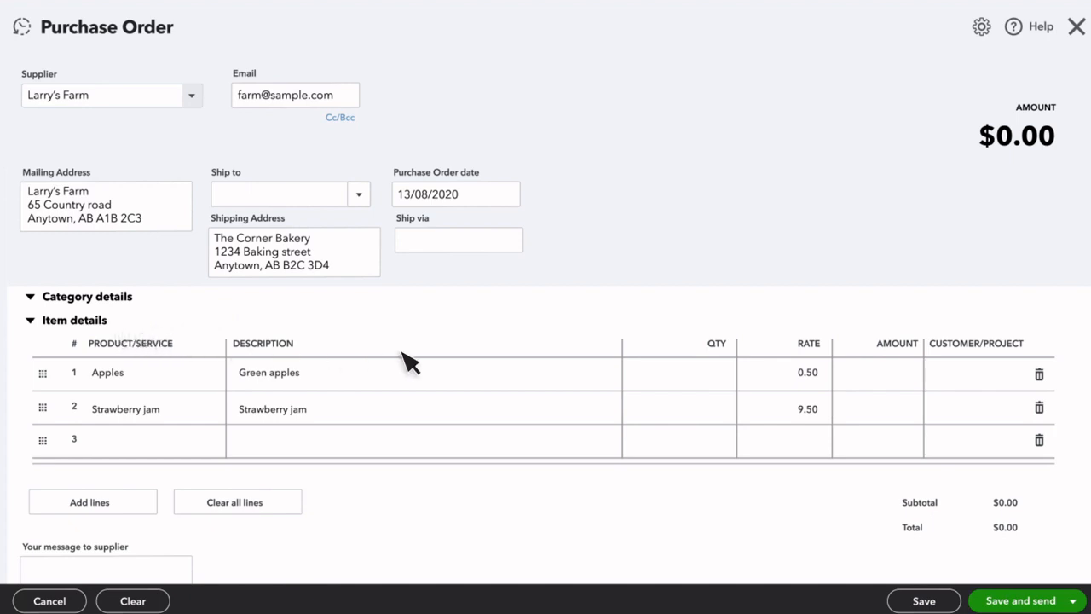
{"action": "left_click", "coordinate": [700, 373]}
{"action": "type", "text": "100"}
{"action": "key", "text": "Down"}
{"action": "type", "text": "50"}
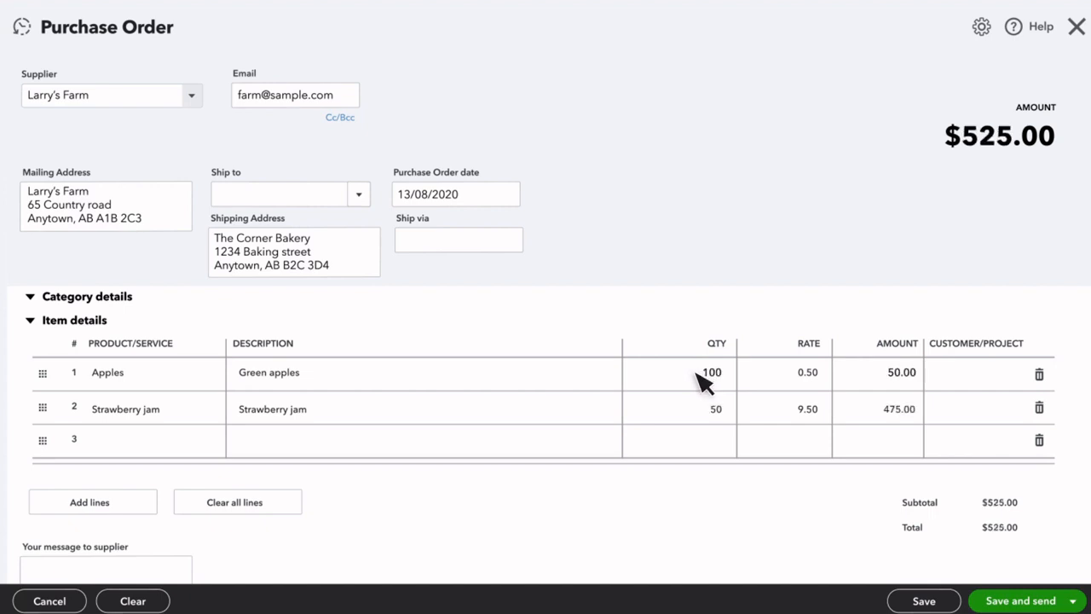
{"action": "mouse_move", "coordinate": [681, 373]}
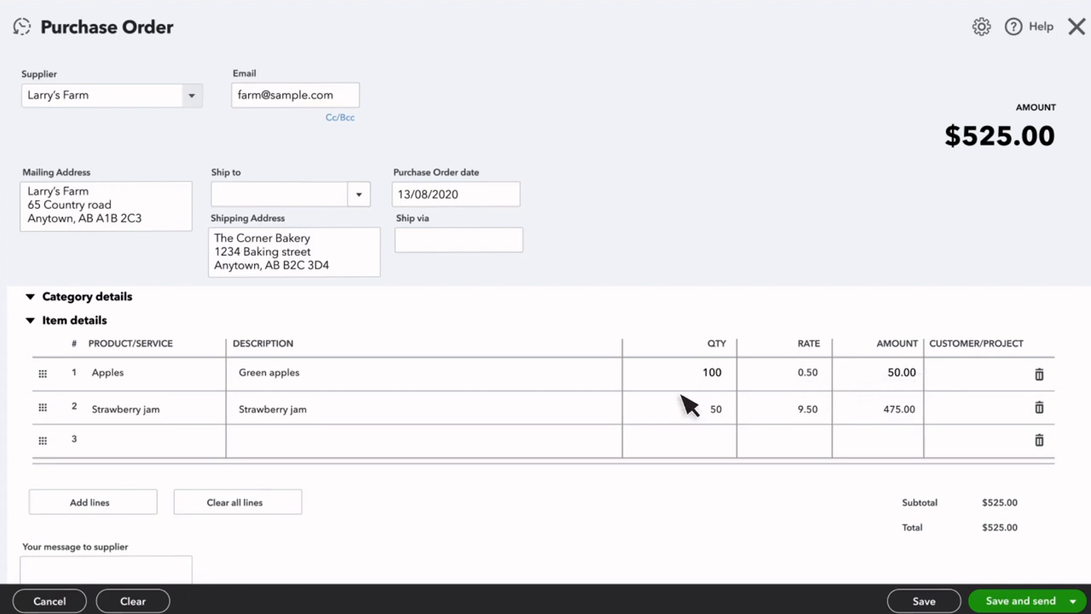
- Check the products available for the third line without adding one, and save and send the purchase order
{"action": "left_click", "coordinate": [179, 450]}
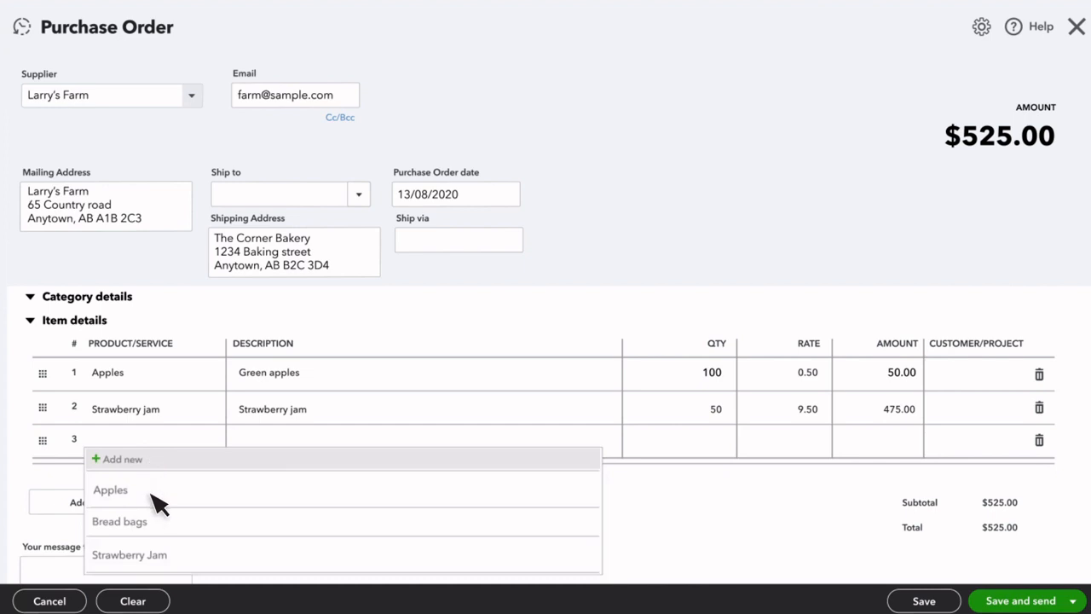
{"action": "scroll", "coordinate": [153, 494], "scroll_direction": "down", "scroll_amount": 4}
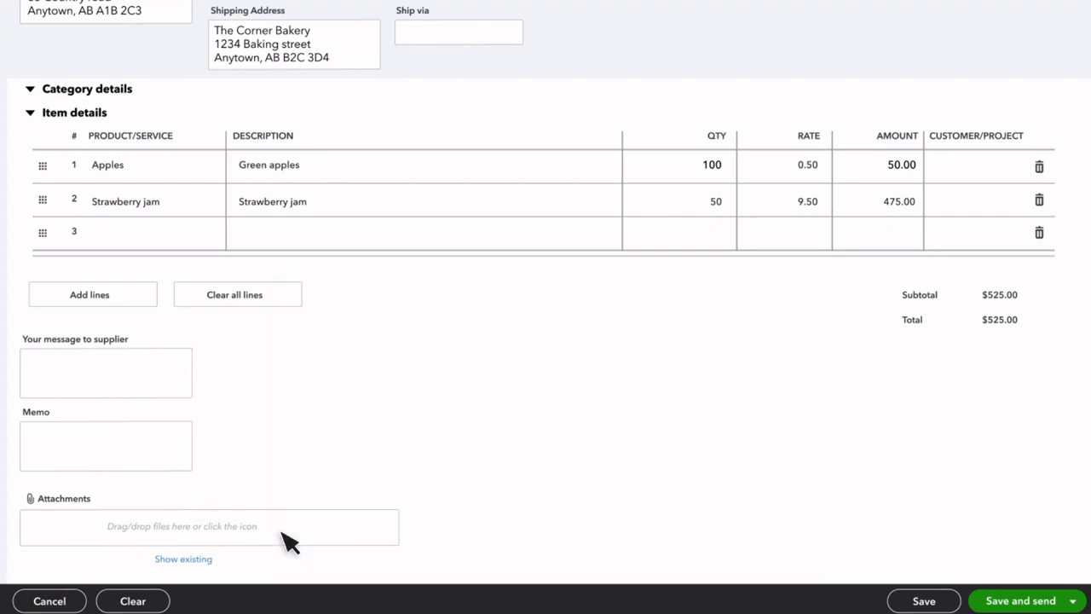
{"action": "left_click", "coordinate": [1078, 602]}
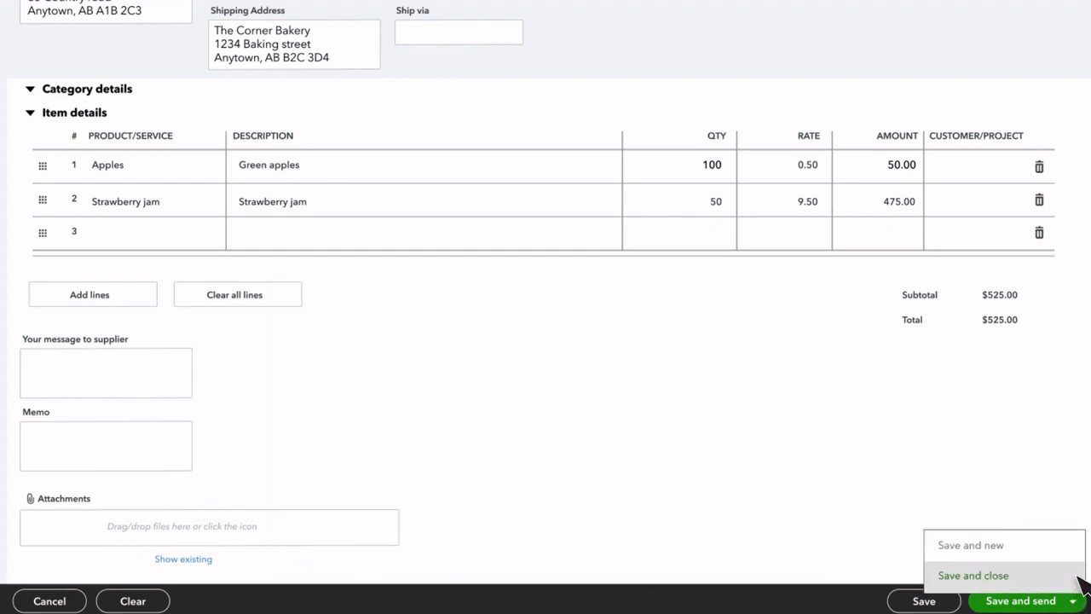
{"action": "left_click", "coordinate": [1061, 602]}
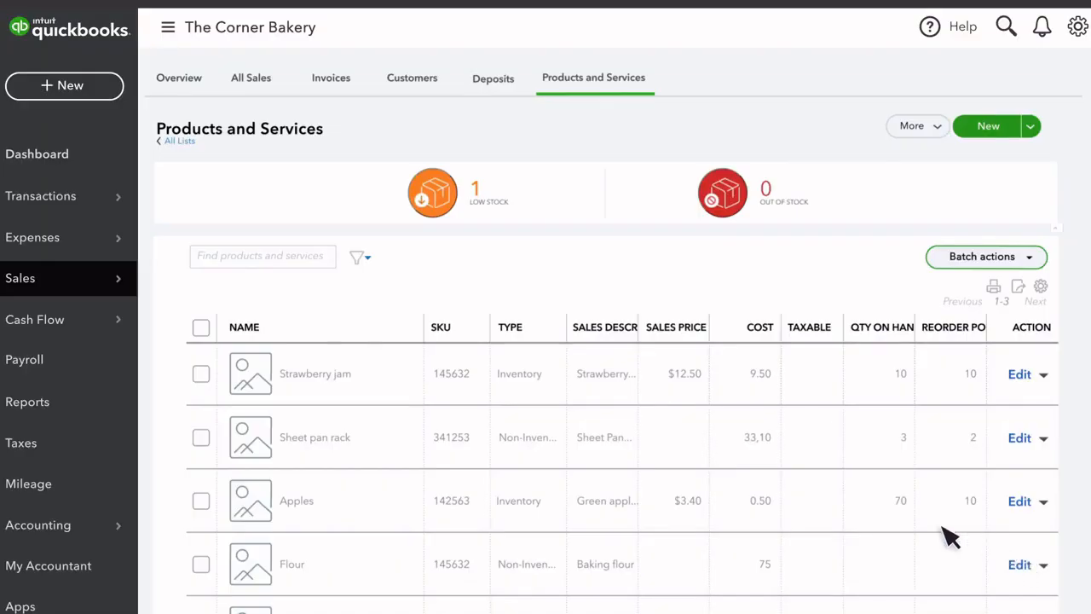
- Open the Larry's Farm supplier record to review its transaction list
{"action": "mouse_move", "coordinate": [126, 238]}
{"action": "left_click", "coordinate": [166, 277]}
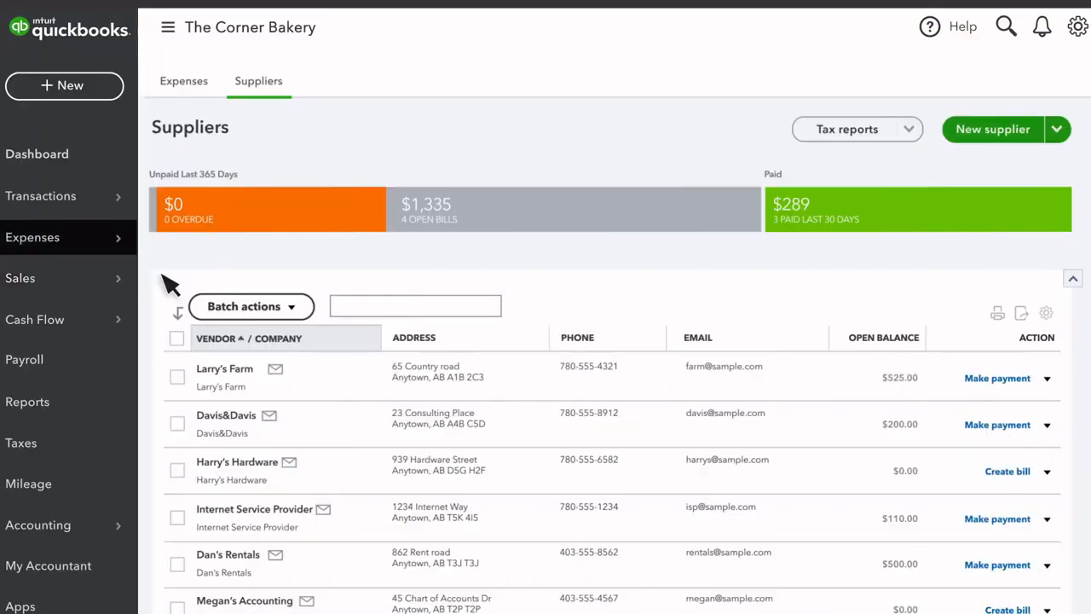
{"action": "left_click", "coordinate": [213, 373]}
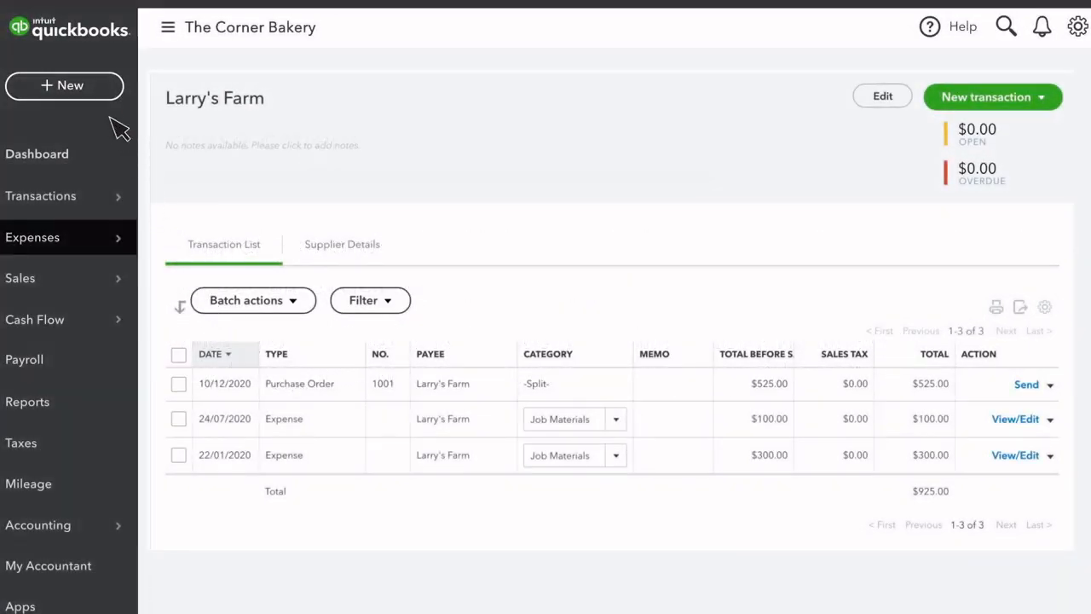
- Create a bill for Larry's Farm from its open purchase order for Apples and Strawberry jam, and save and close it
{"action": "left_click", "coordinate": [107, 95]}
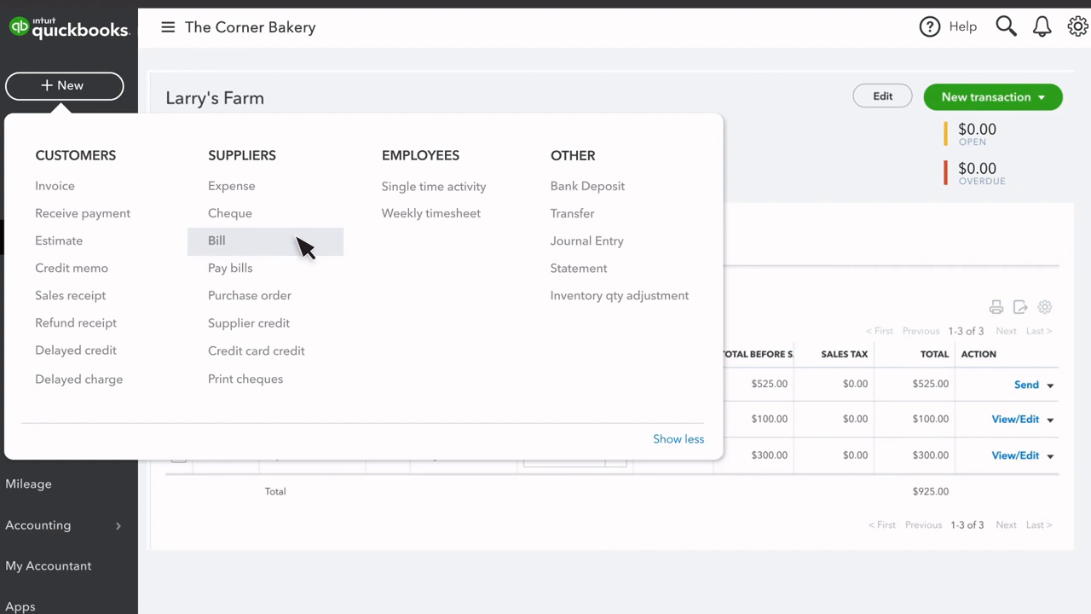
{"action": "left_click", "coordinate": [302, 245]}
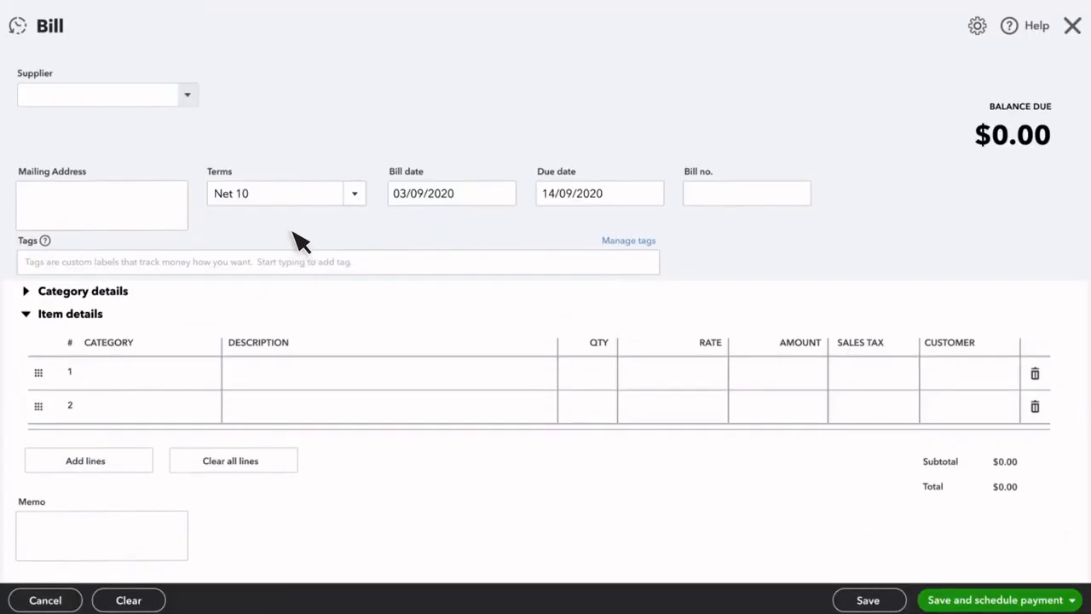
{"action": "left_click", "coordinate": [179, 100]}
{"action": "left_click", "coordinate": [114, 151]}
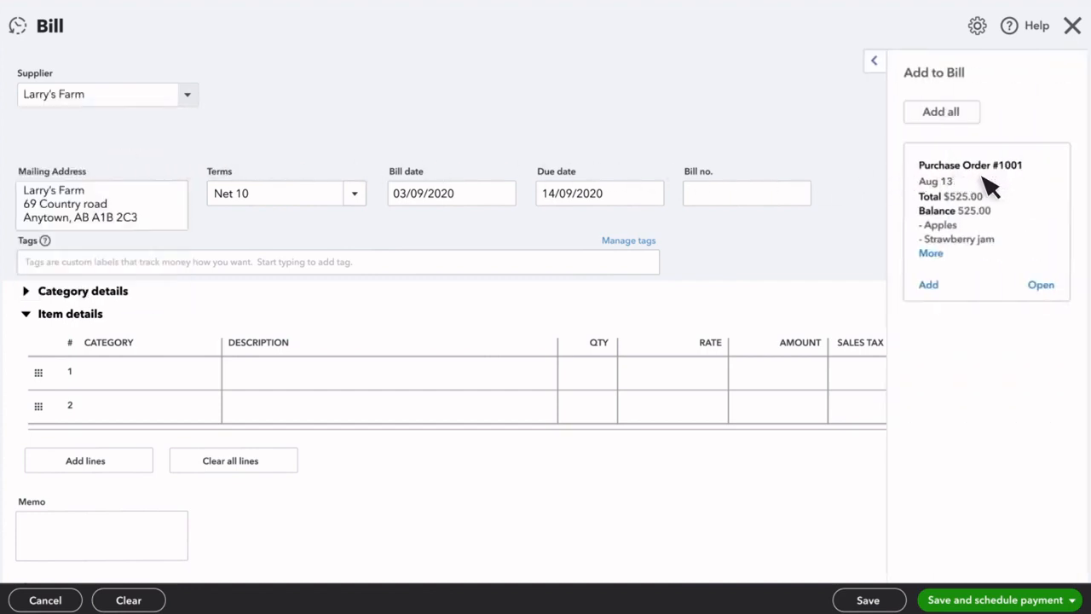
{"action": "left_click", "coordinate": [928, 285]}
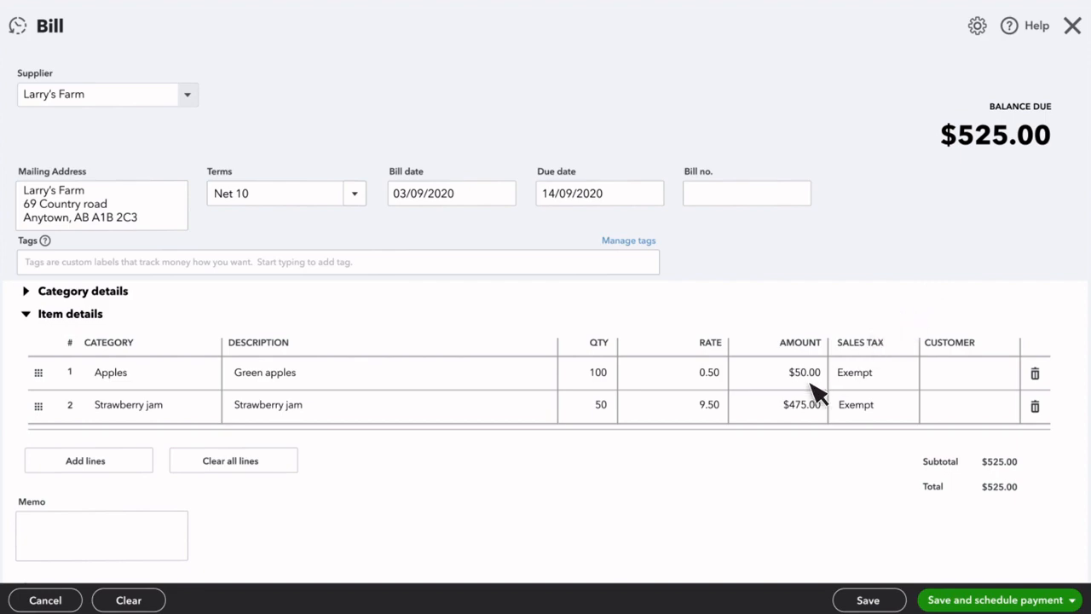
{"action": "left_click", "coordinate": [1071, 599]}
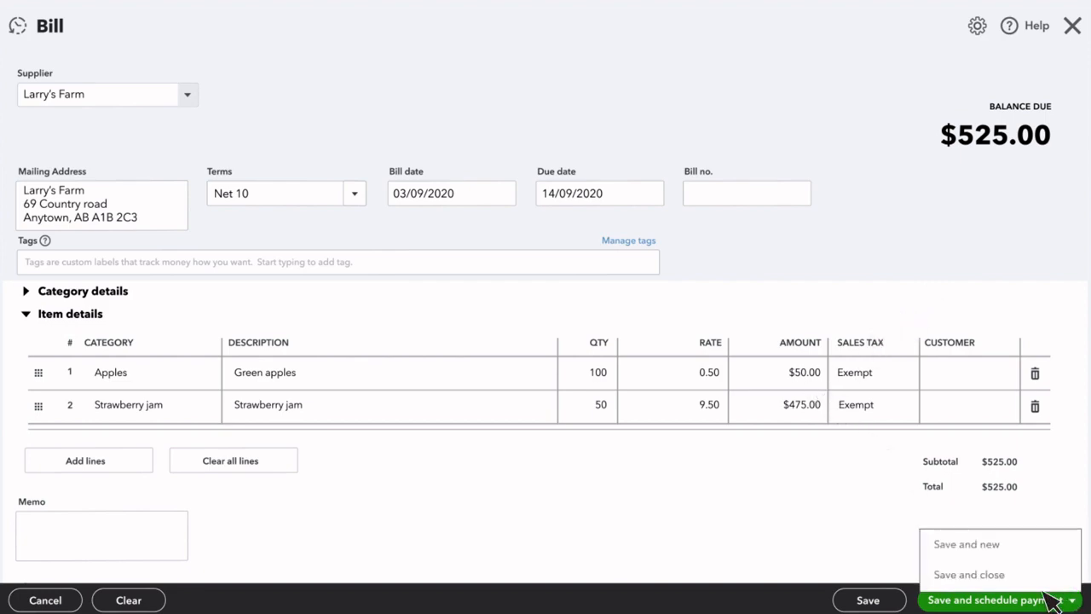
{"action": "left_click", "coordinate": [1027, 583]}
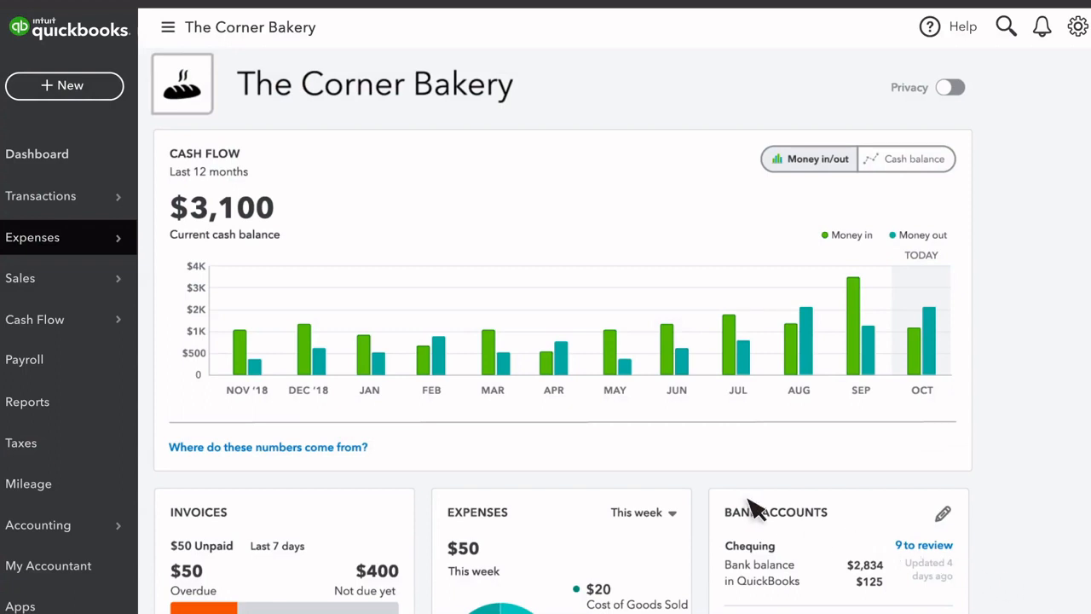
- Start a quantity adjustment for Strawberry jam from the Products and Services list
{"action": "mouse_move", "coordinate": [53, 286]}
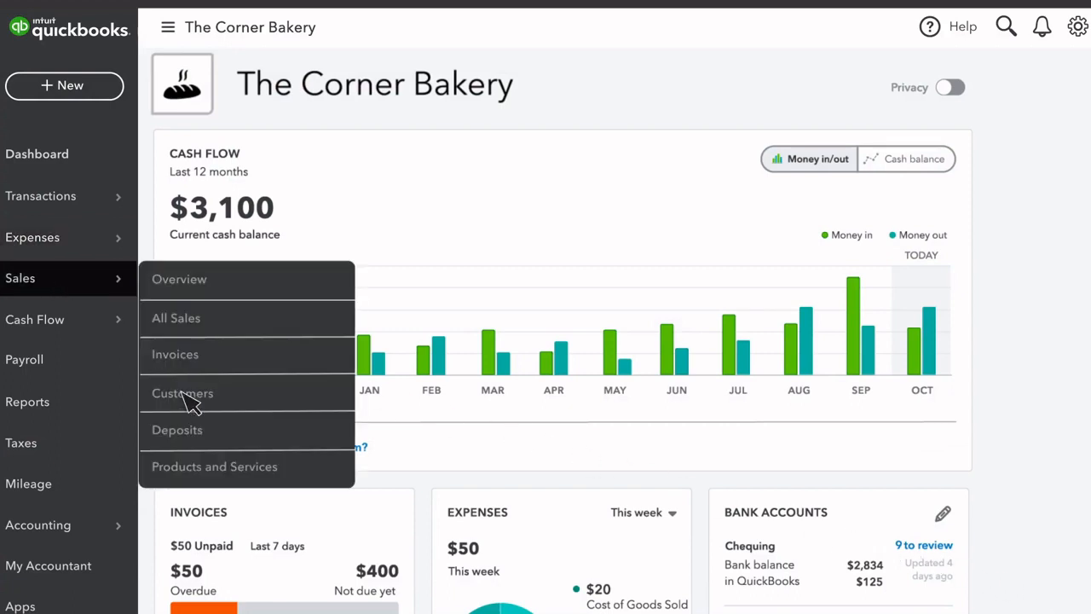
{"action": "left_click", "coordinate": [286, 477]}
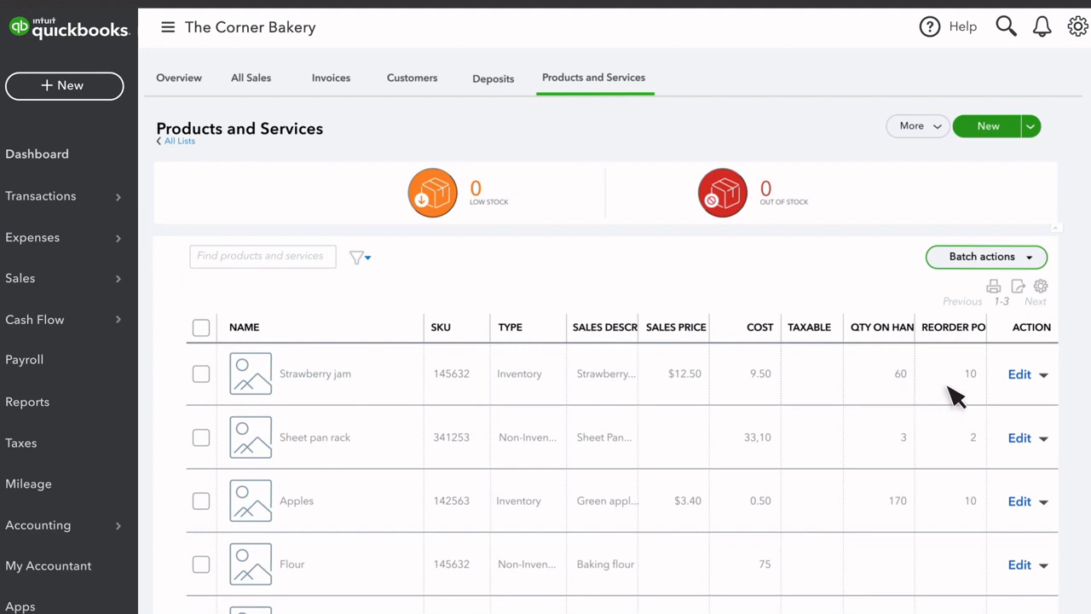
{"action": "left_click", "coordinate": [1044, 376]}
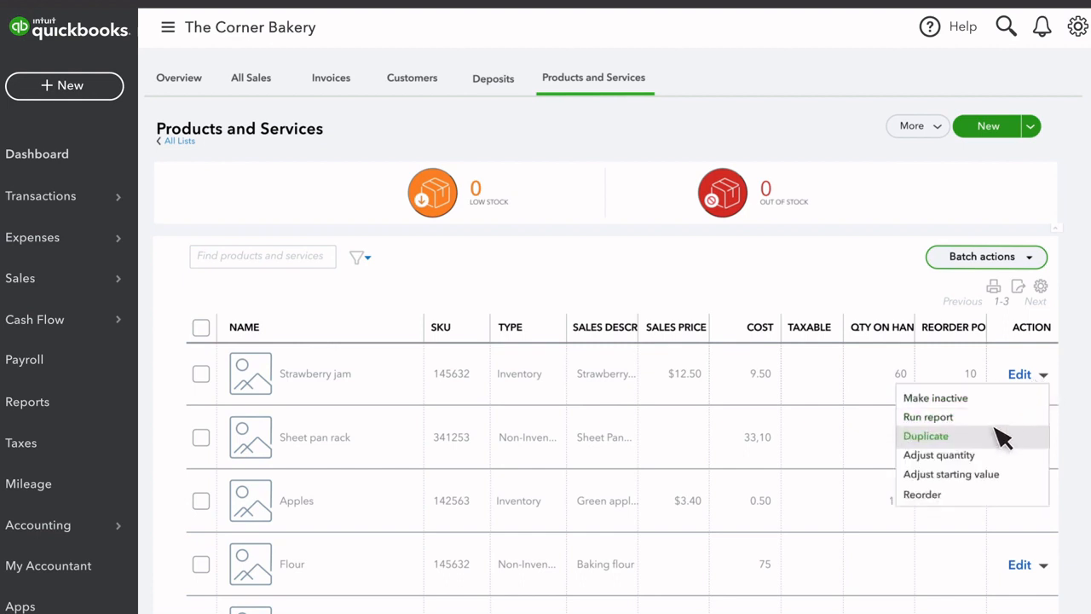
{"action": "left_click", "coordinate": [963, 459]}
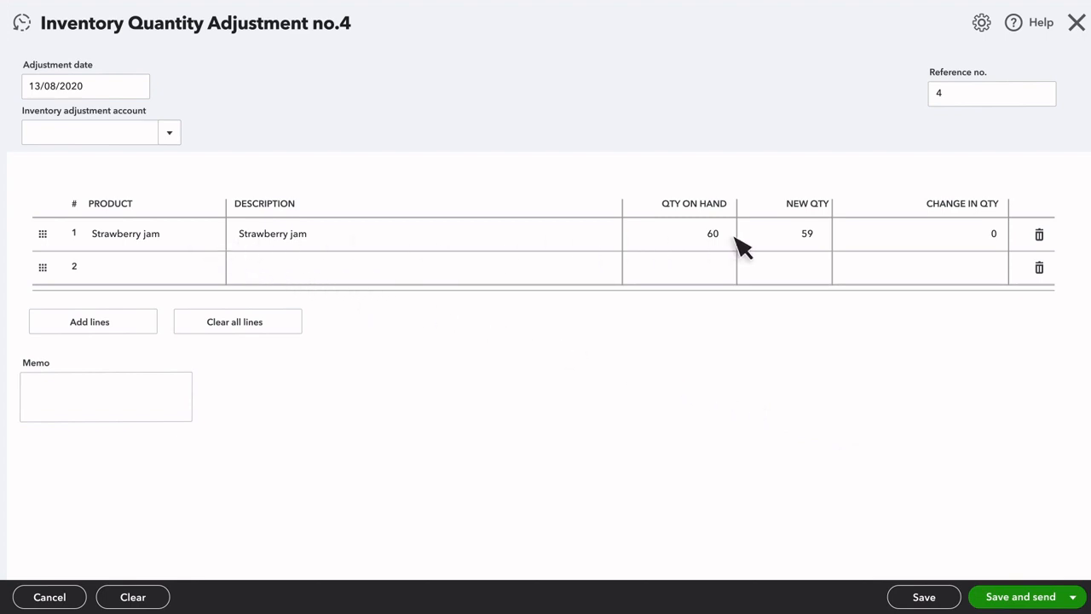
- Set the new Strawberry jam quantity to 59, choose Inventory Shrinkage as the adjustment account, and save the adjustment
{"action": "left_click", "coordinate": [795, 243]}
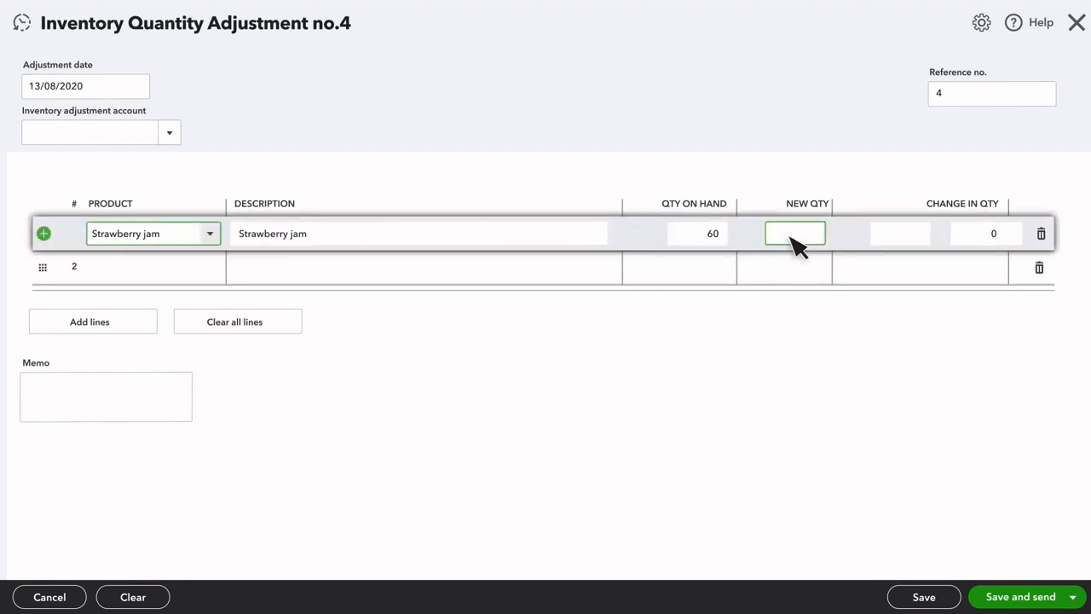
{"action": "type", "text": "59"}
{"action": "left_click", "coordinate": [170, 137]}
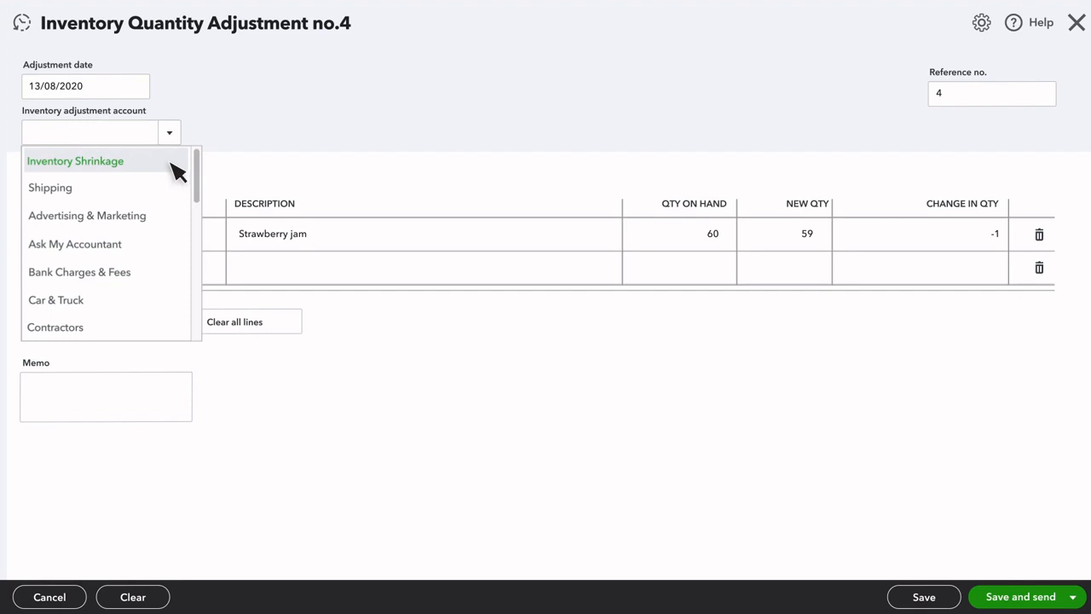
{"action": "left_click", "coordinate": [176, 169]}
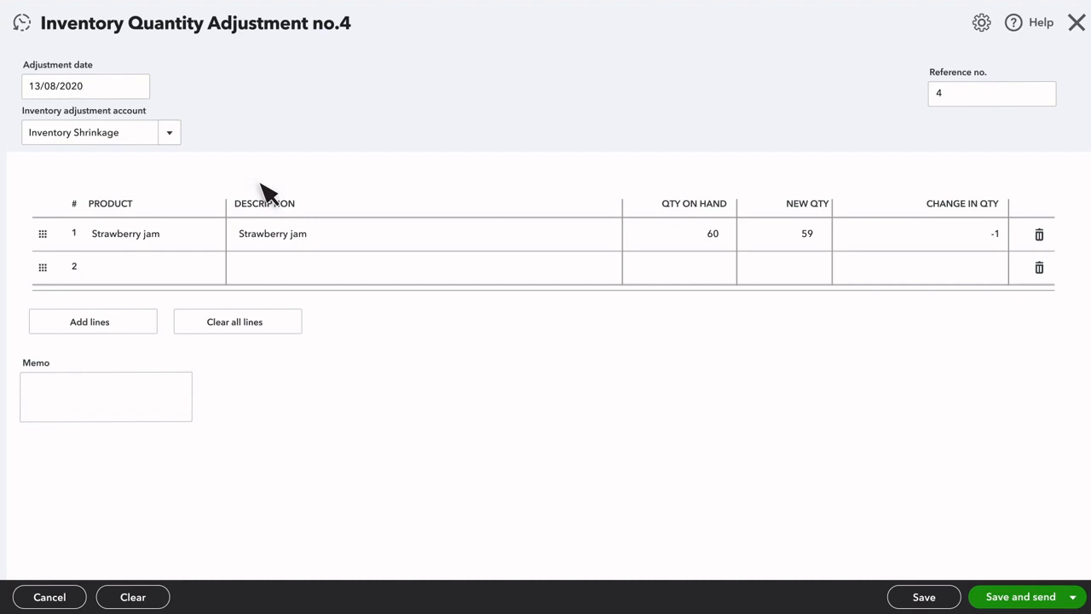
{"action": "left_click", "coordinate": [947, 597]}
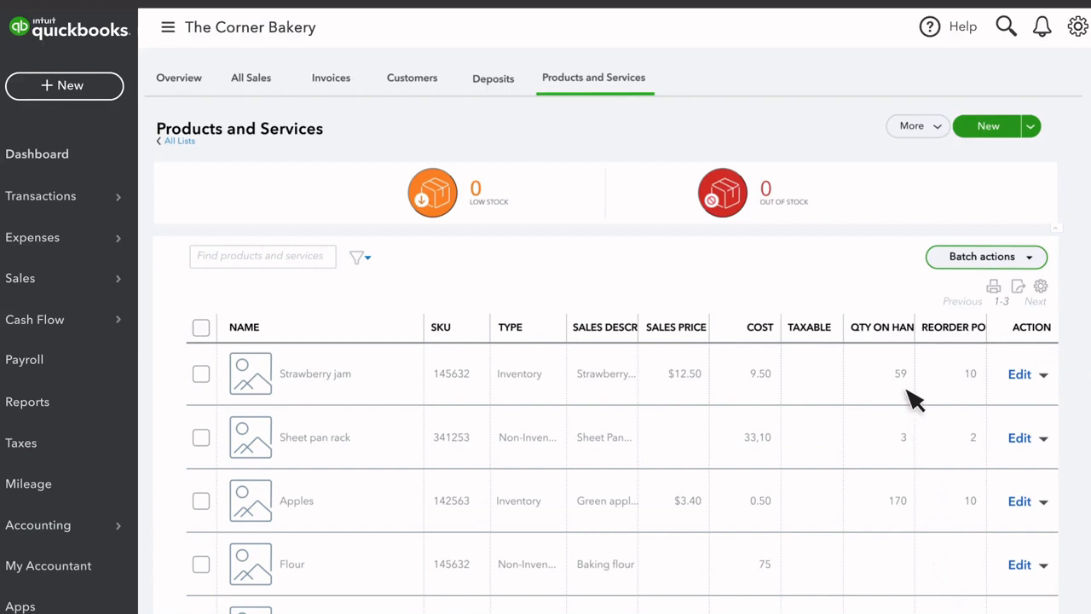